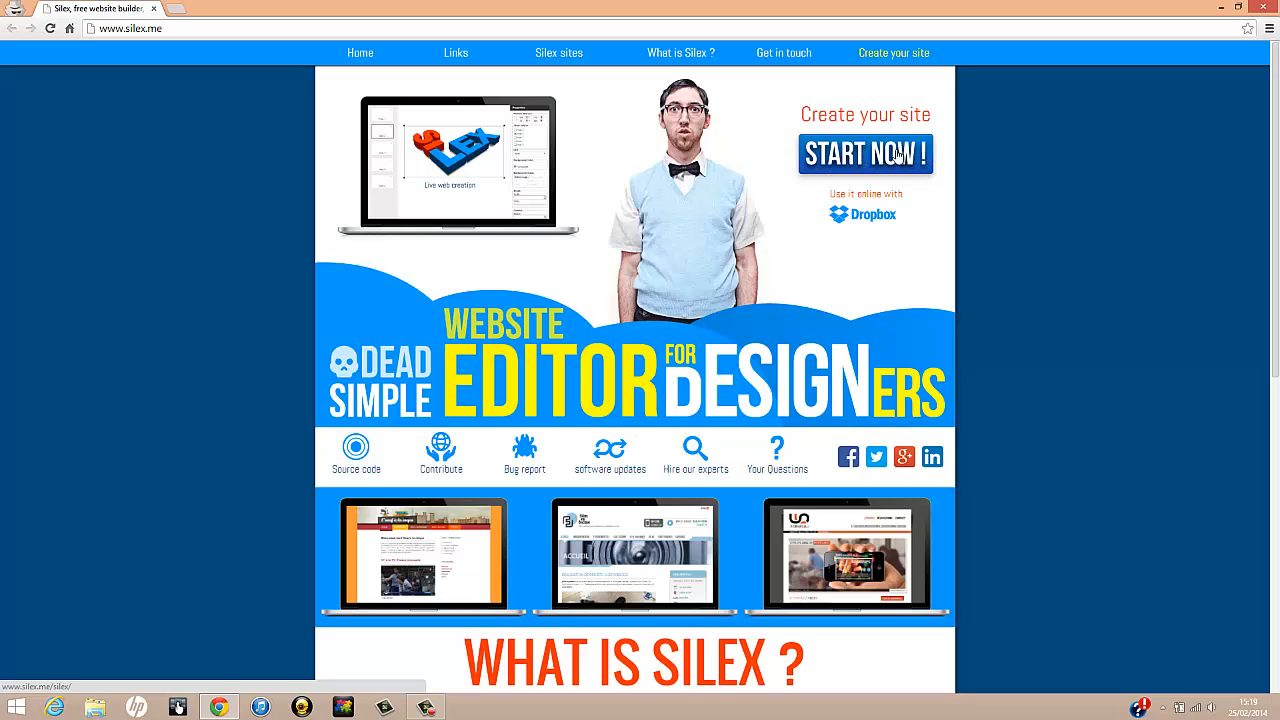
- Start a new site, then choose File > Open File and pick Dropbox as the cloud drive
{"action": "left_click", "coordinate": [840, 166]}
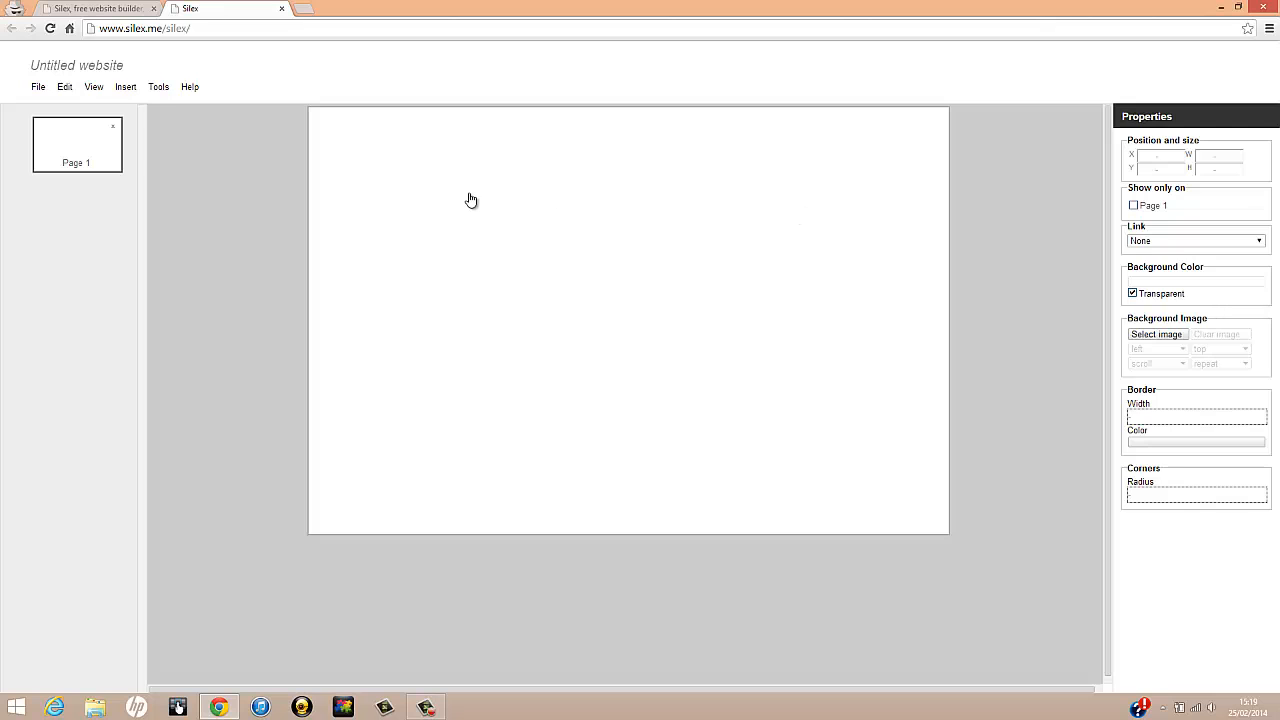
{"action": "left_click", "coordinate": [42, 88]}
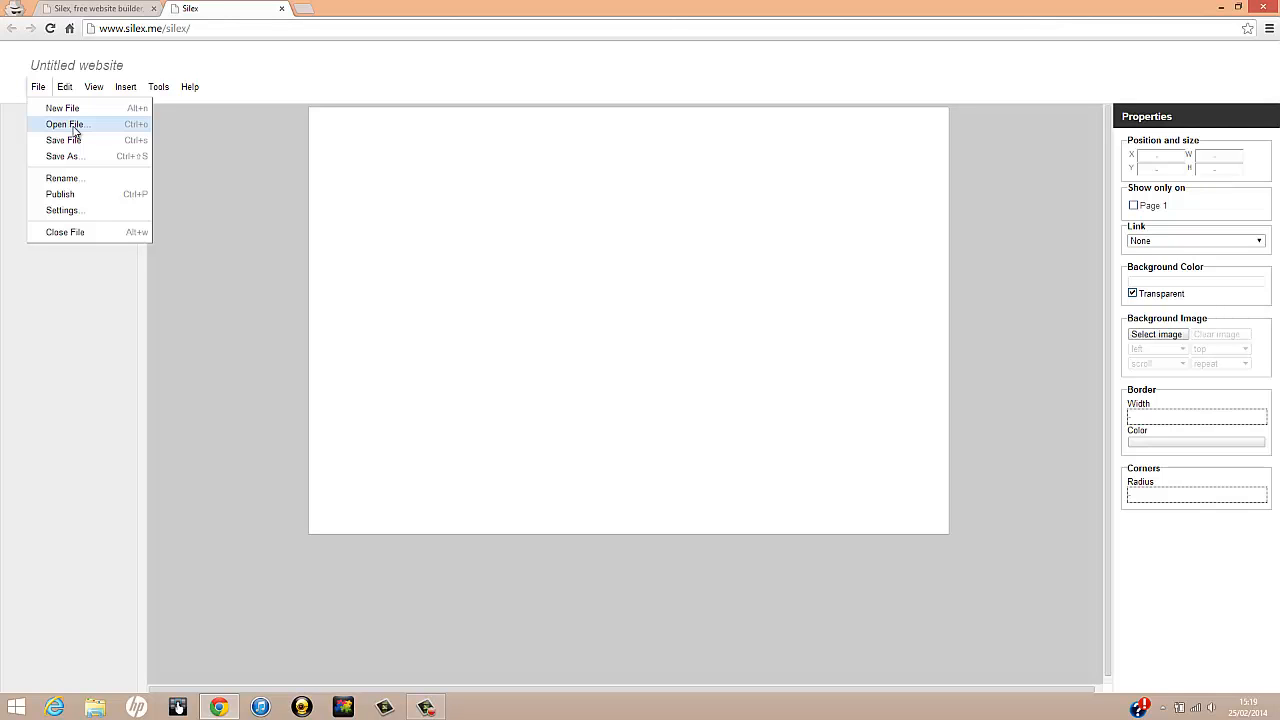
{"action": "left_click", "coordinate": [74, 128]}
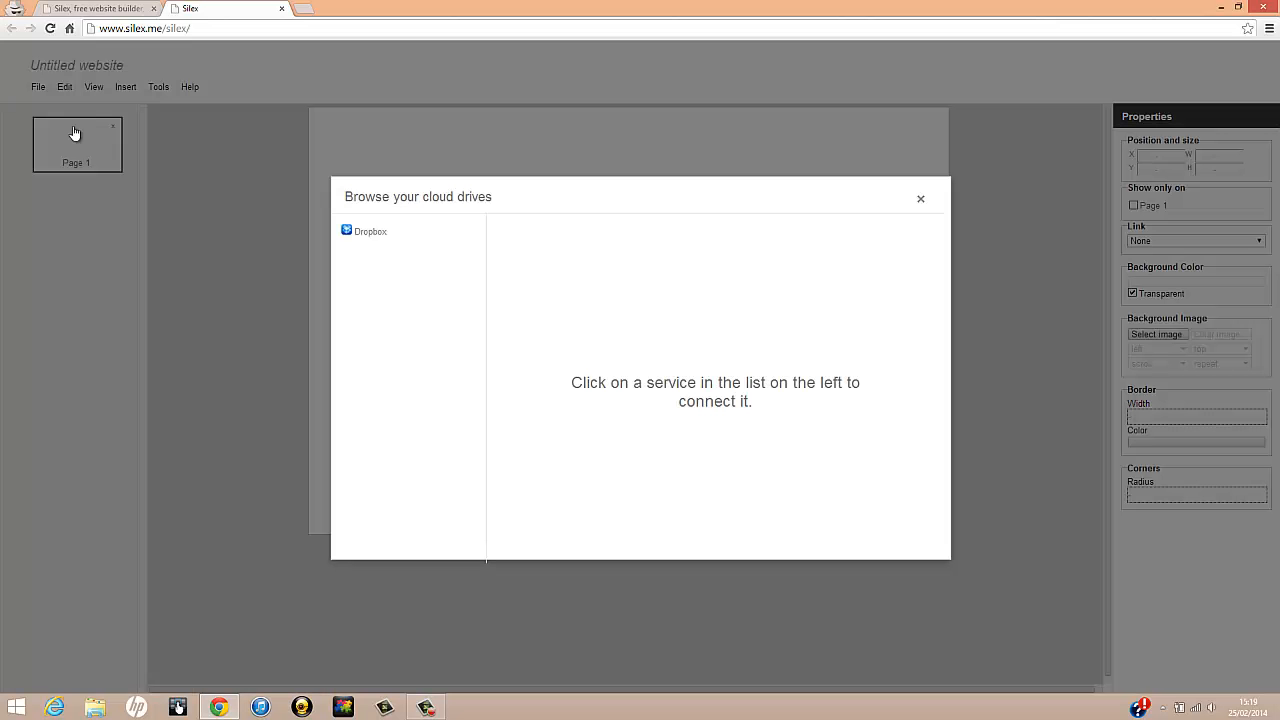
{"action": "left_click", "coordinate": [371, 234]}
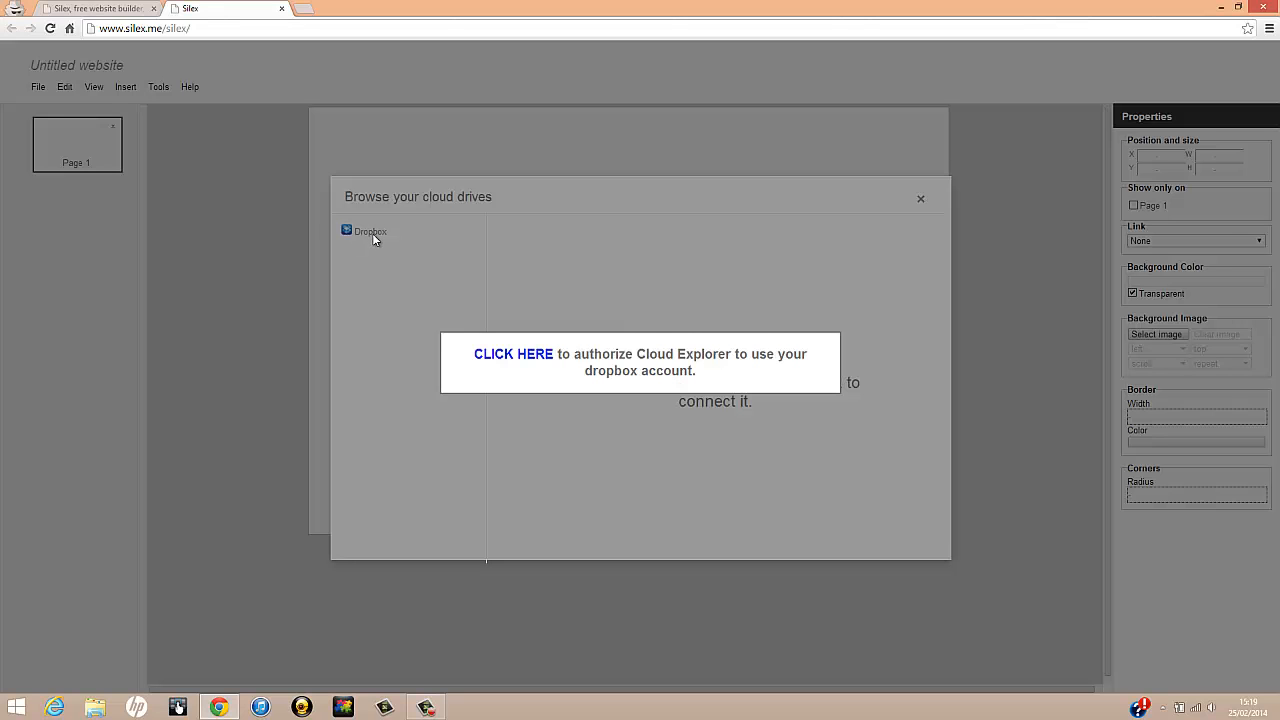
- Sign in to Dropbox with the account e-mail and password, authorize access, and close the popup
{"action": "left_click", "coordinate": [516, 362]}
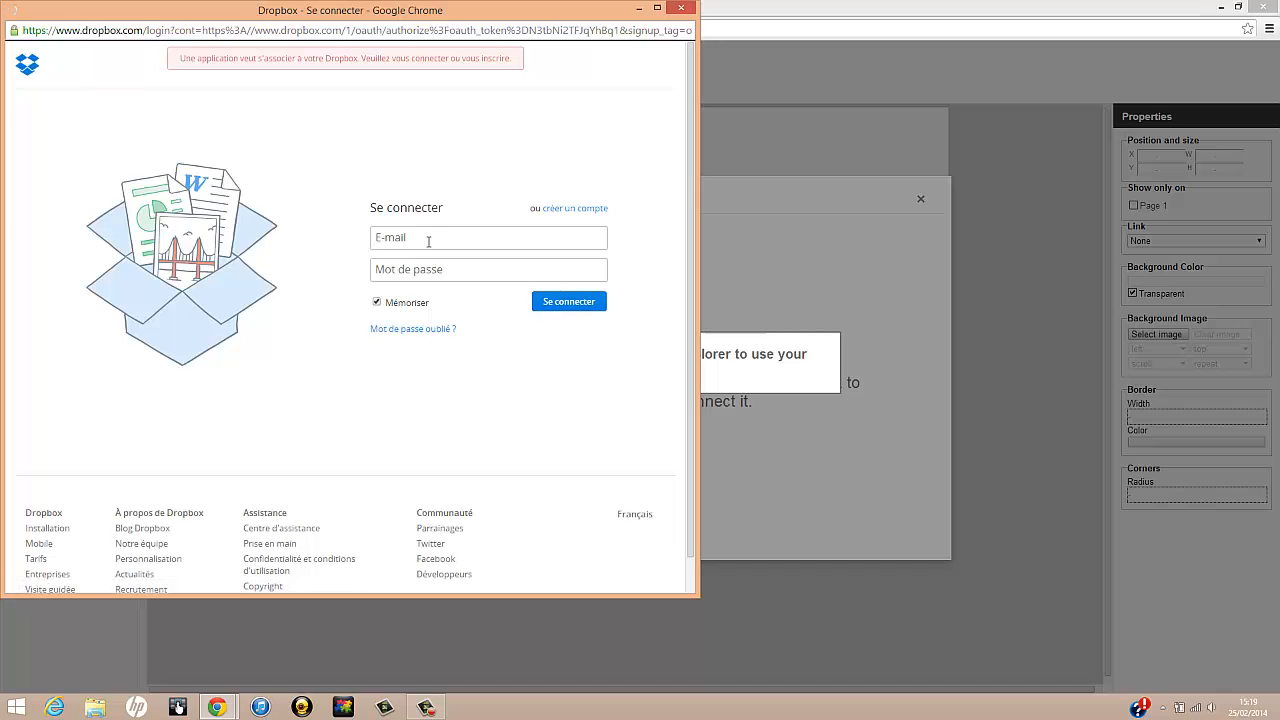
{"action": "key", "text": "Tab"}
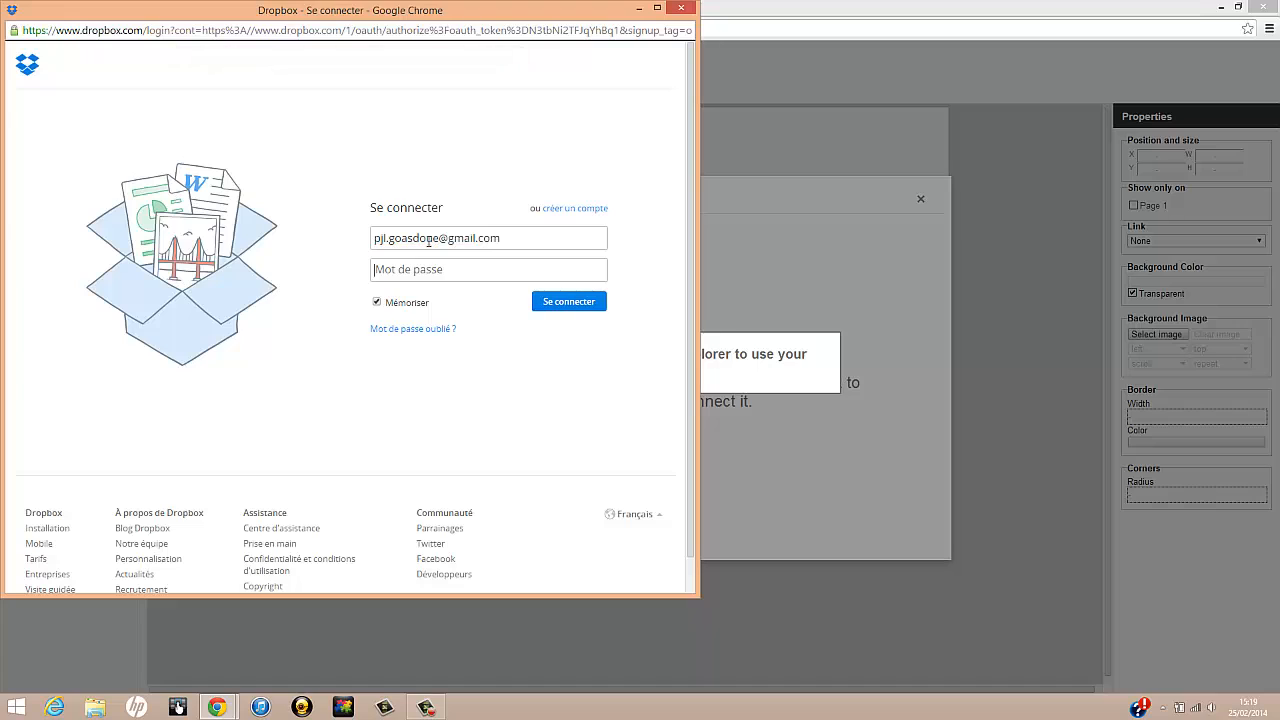
{"action": "type", "text": "•••••••••••••"}
{"action": "left_click", "coordinate": [565, 303]}
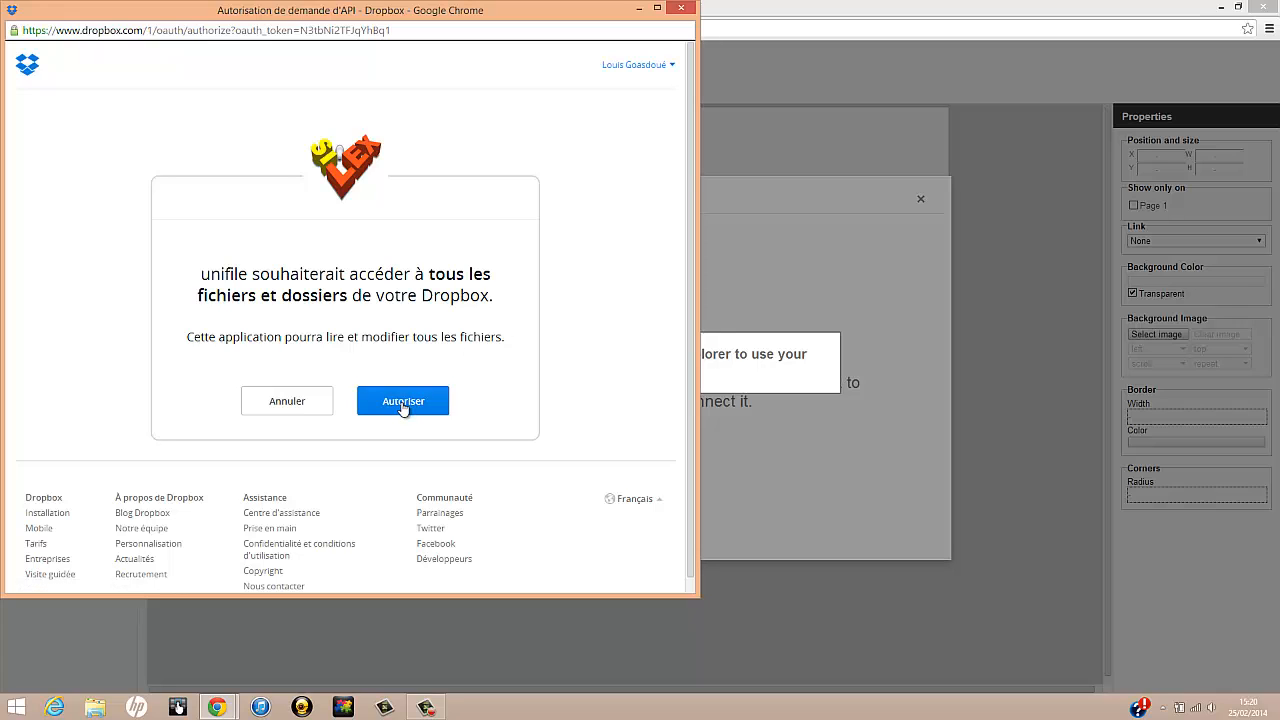
{"action": "left_click", "coordinate": [403, 402]}
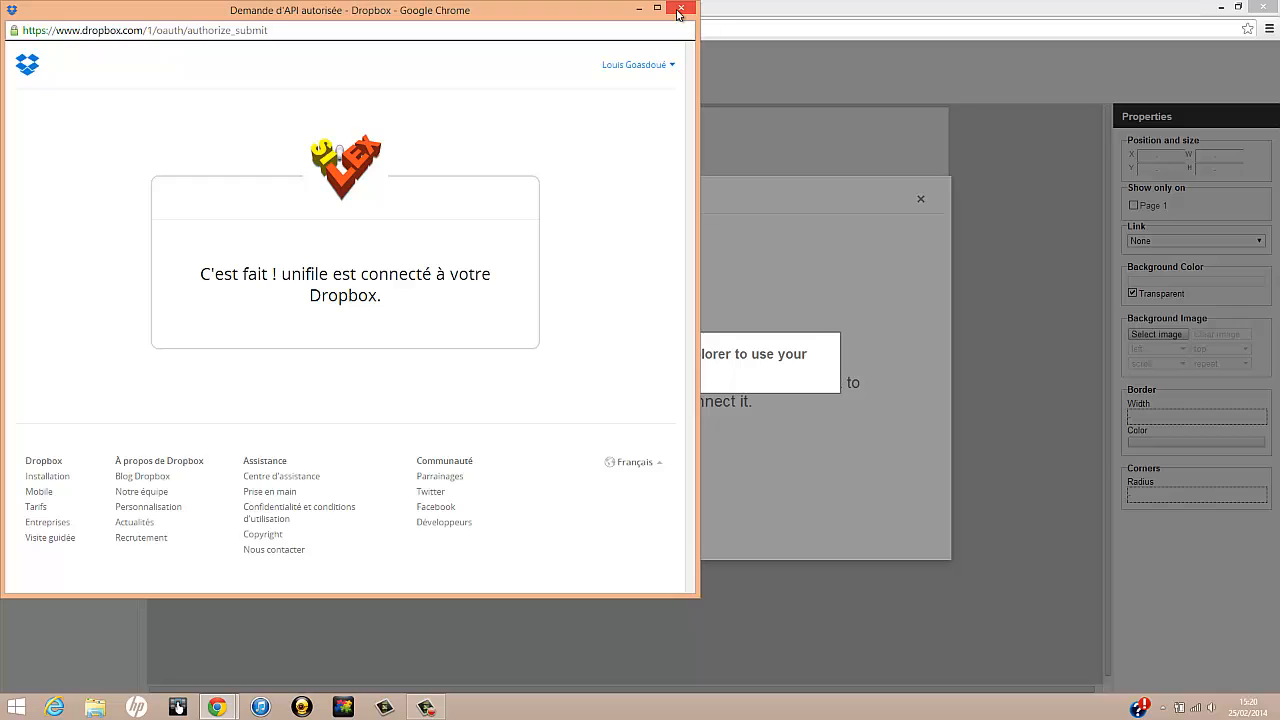
{"action": "left_click", "coordinate": [680, 9]}
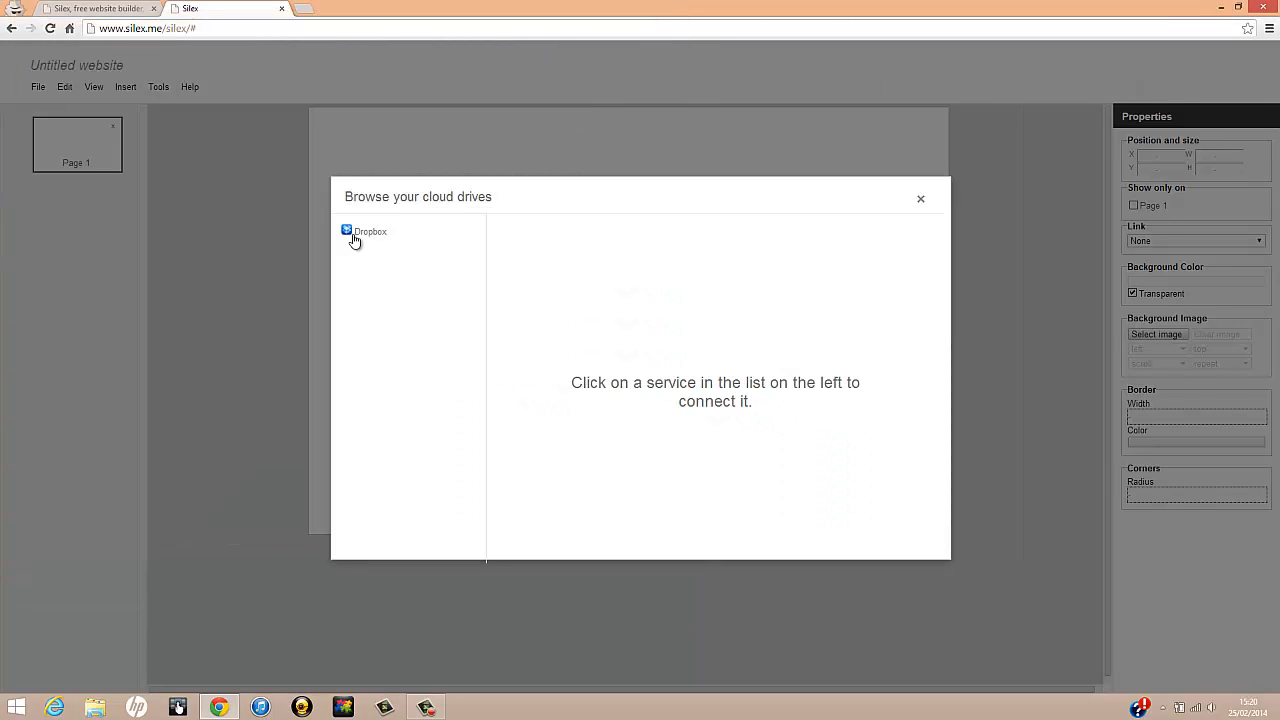
- Open mon-premier-site-silex.html from the Dropbox file list
{"action": "left_click", "coordinate": [368, 234]}
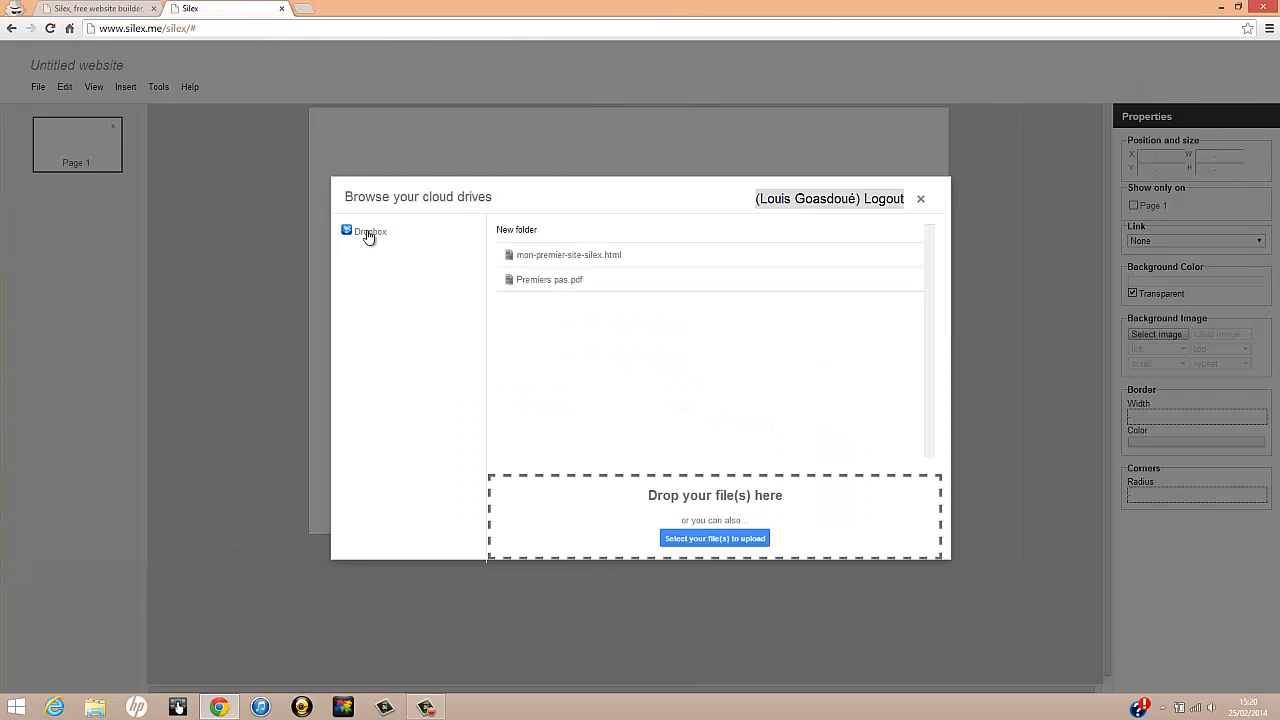
{"action": "left_click", "coordinate": [587, 259]}
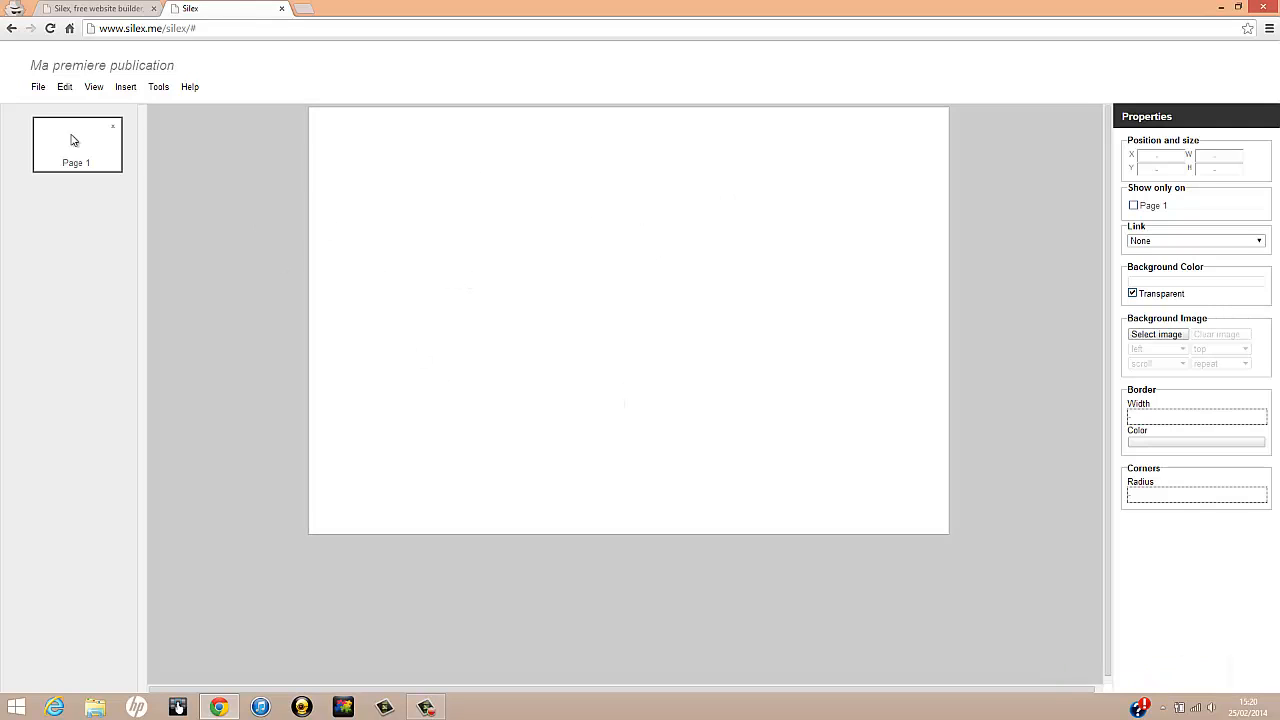
- Insert a container and place it at position 0,0 with size 960×120 as the header
{"action": "left_click", "coordinate": [128, 88]}
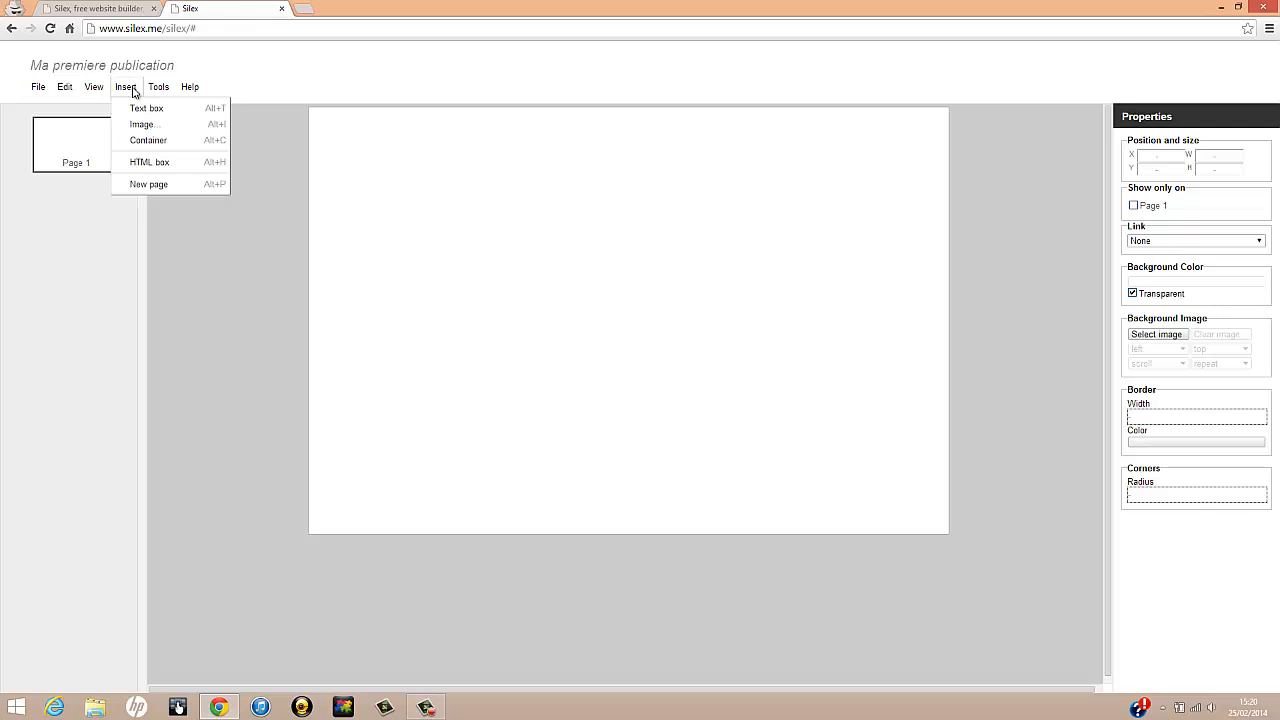
{"action": "left_click", "coordinate": [183, 145]}
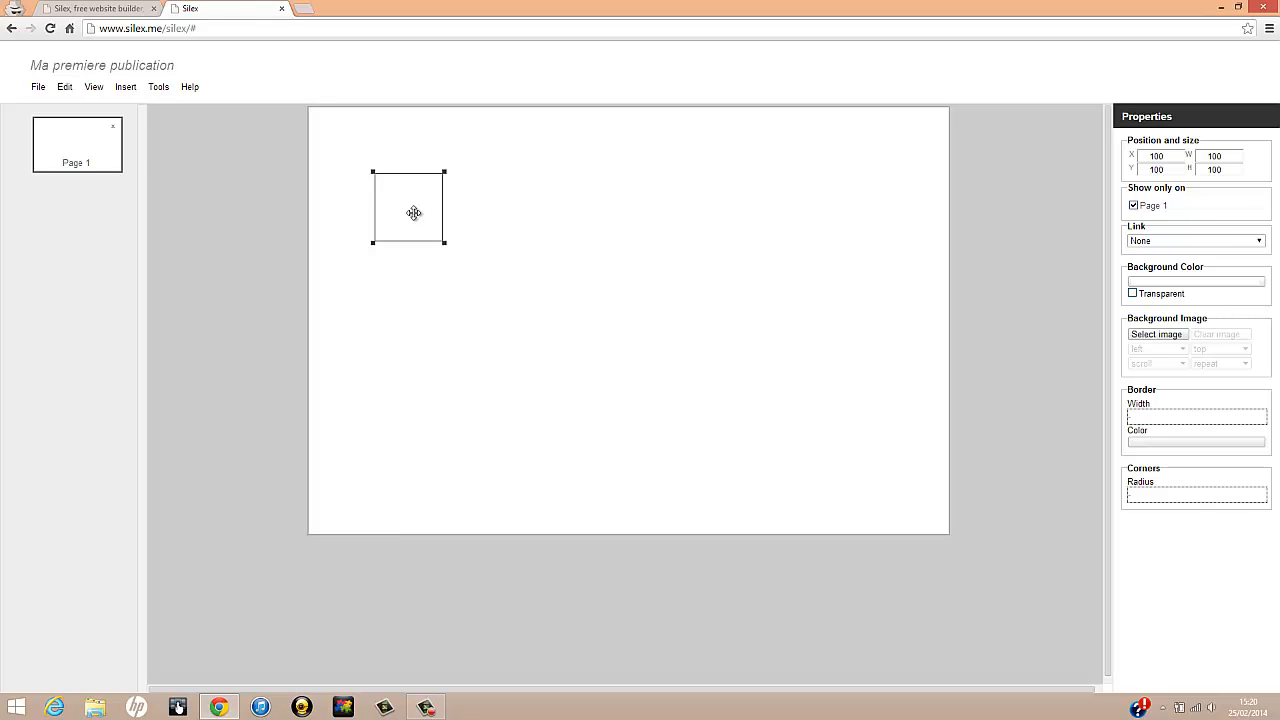
{"action": "left_click_drag", "start_coordinate": [414, 213], "coordinate": [760, 219]}
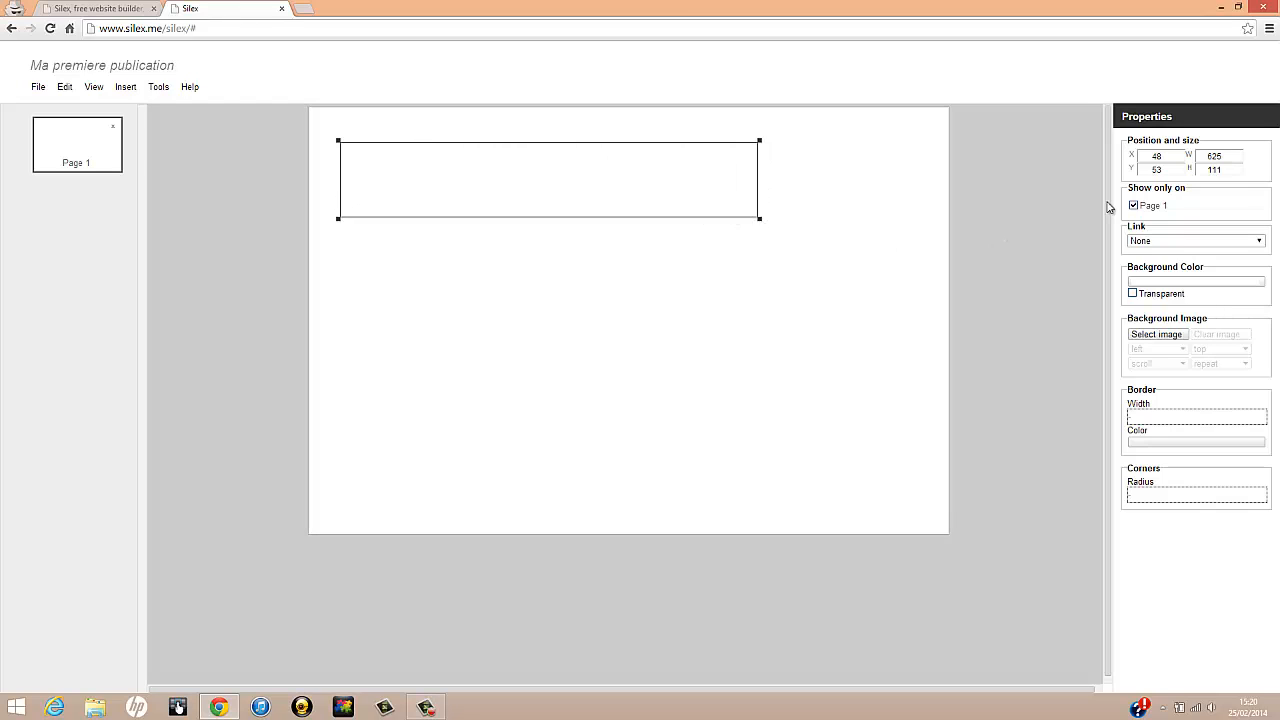
{"action": "double_click", "coordinate": [1163, 157]}
{"action": "type", "text": "0"}
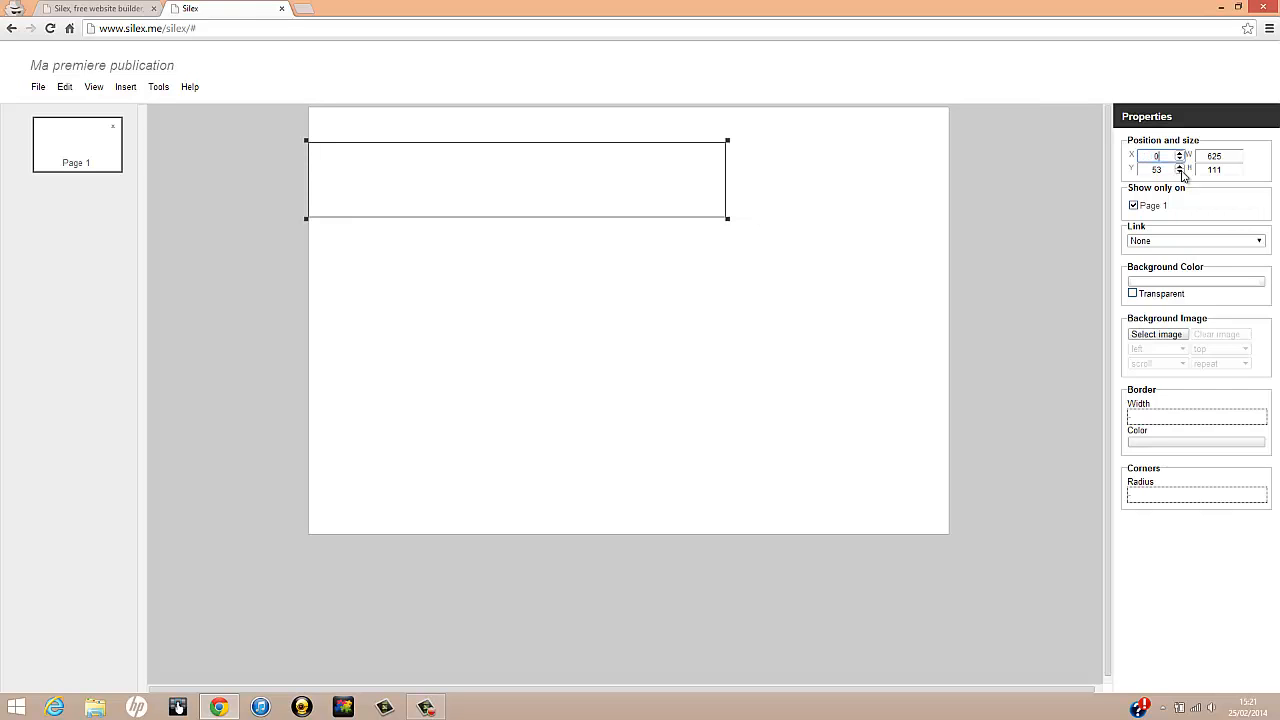
{"action": "key", "text": "Tab"}
{"action": "key", "text": "Tab"}
{"action": "type", "text": "0"}
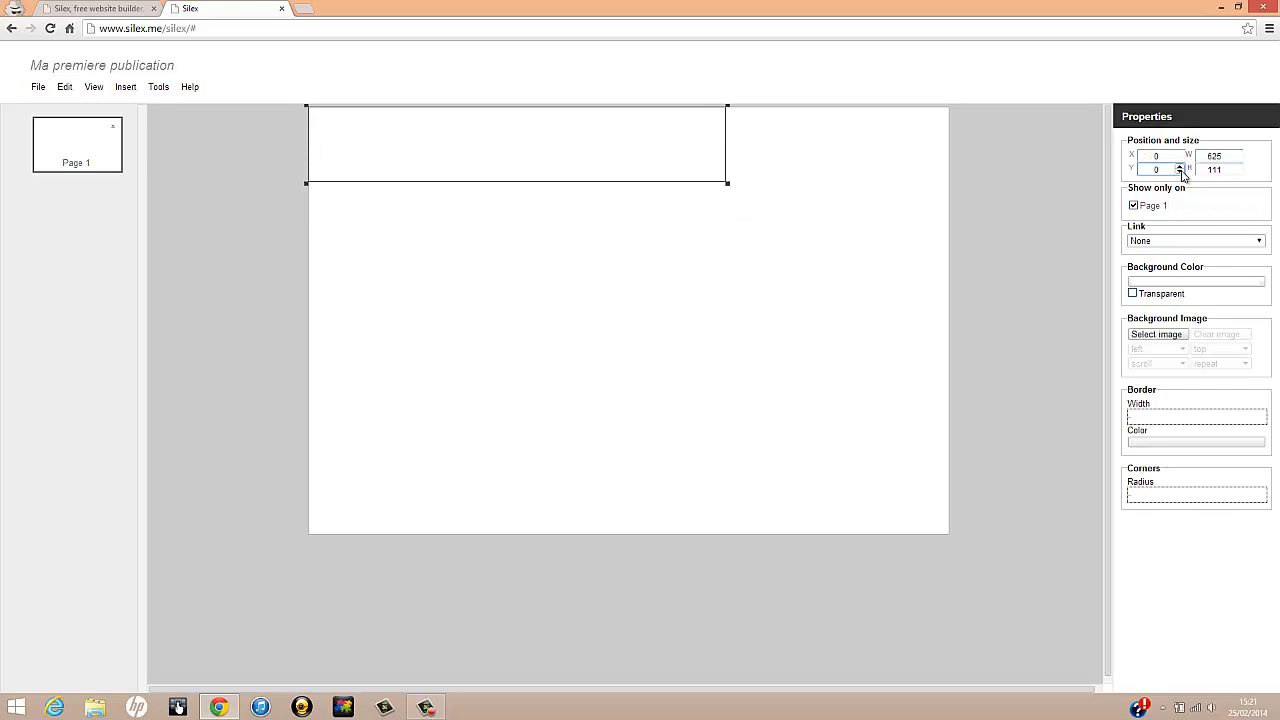
{"action": "key", "text": "shift+Tab"}
{"action": "type", "text": "960"}
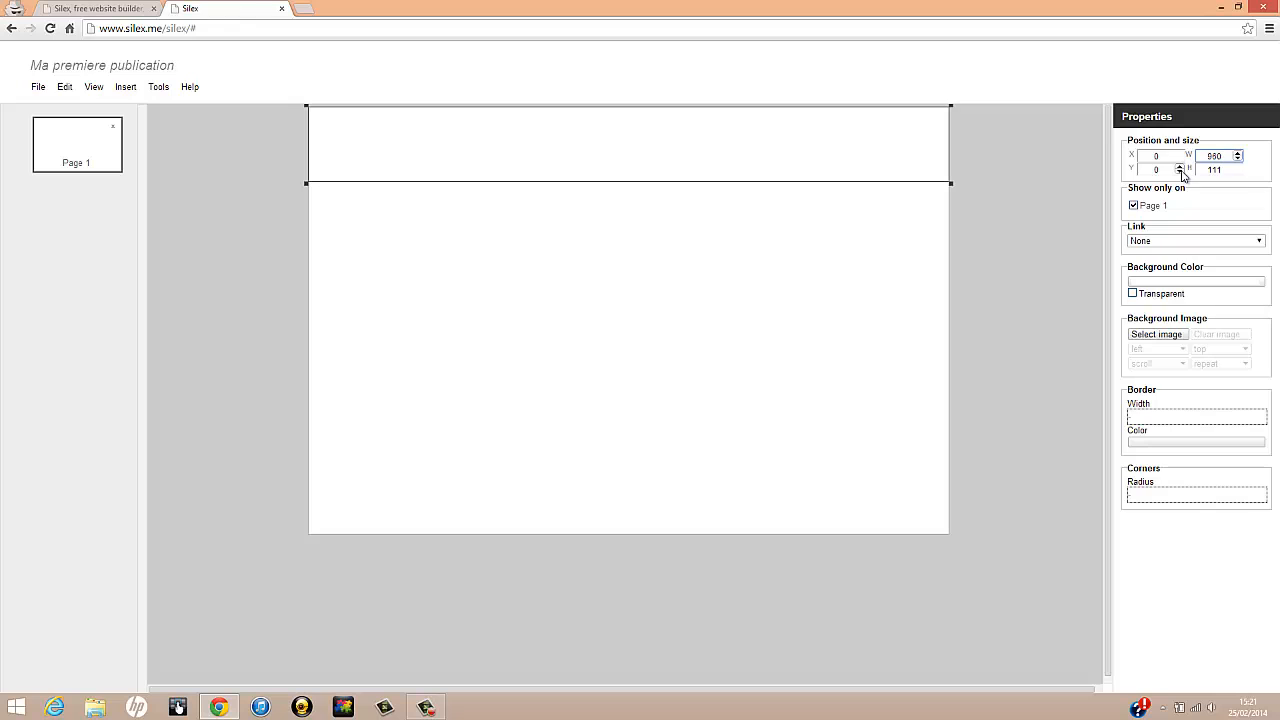
{"action": "key", "text": "Tab"}
{"action": "key", "text": "Tab"}
{"action": "type", "text": "120"}
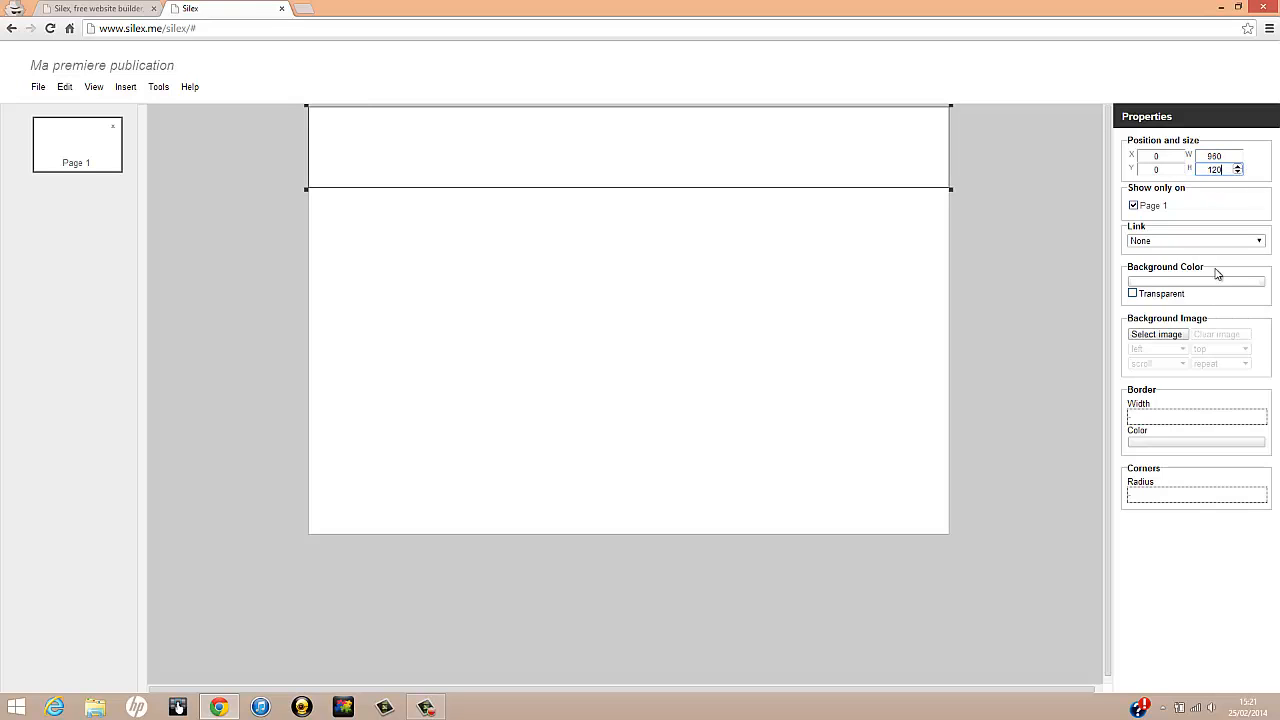
- Give the header a light-grey #dddddd background and deselect it
{"action": "left_click", "coordinate": [1177, 282]}
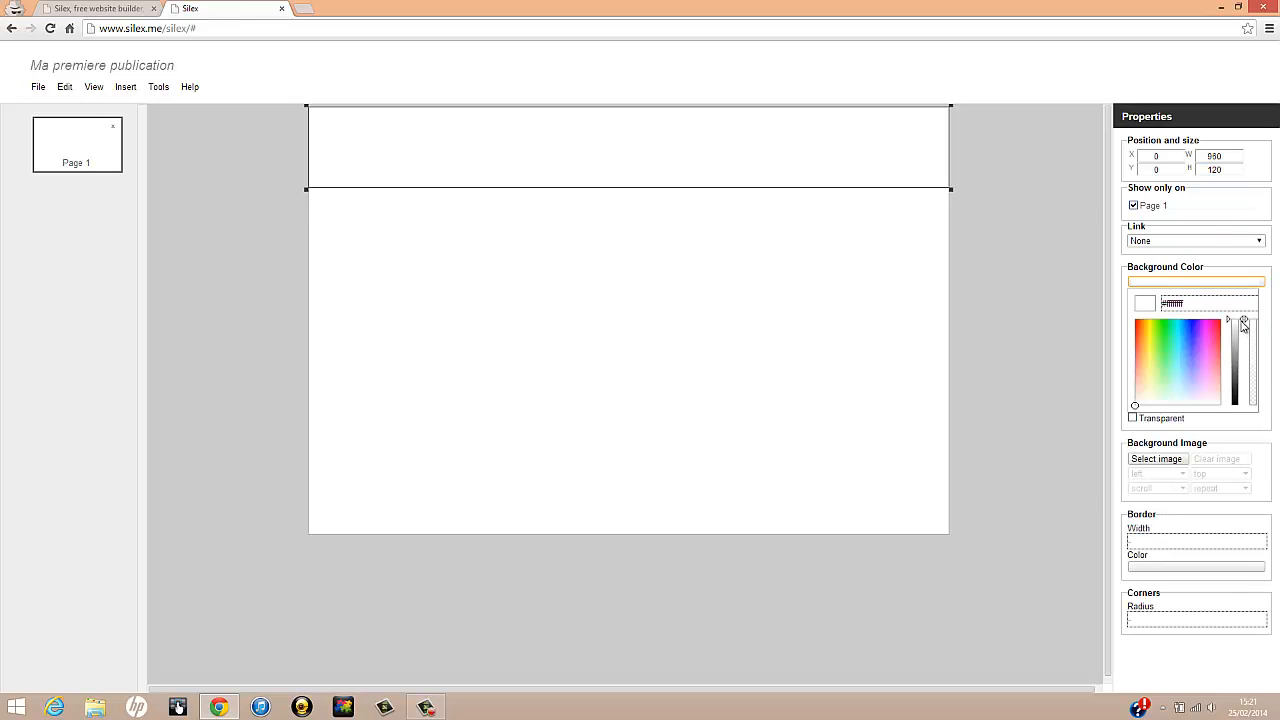
{"action": "left_click_drag", "start_coordinate": [1243, 323], "coordinate": [1242, 336]}
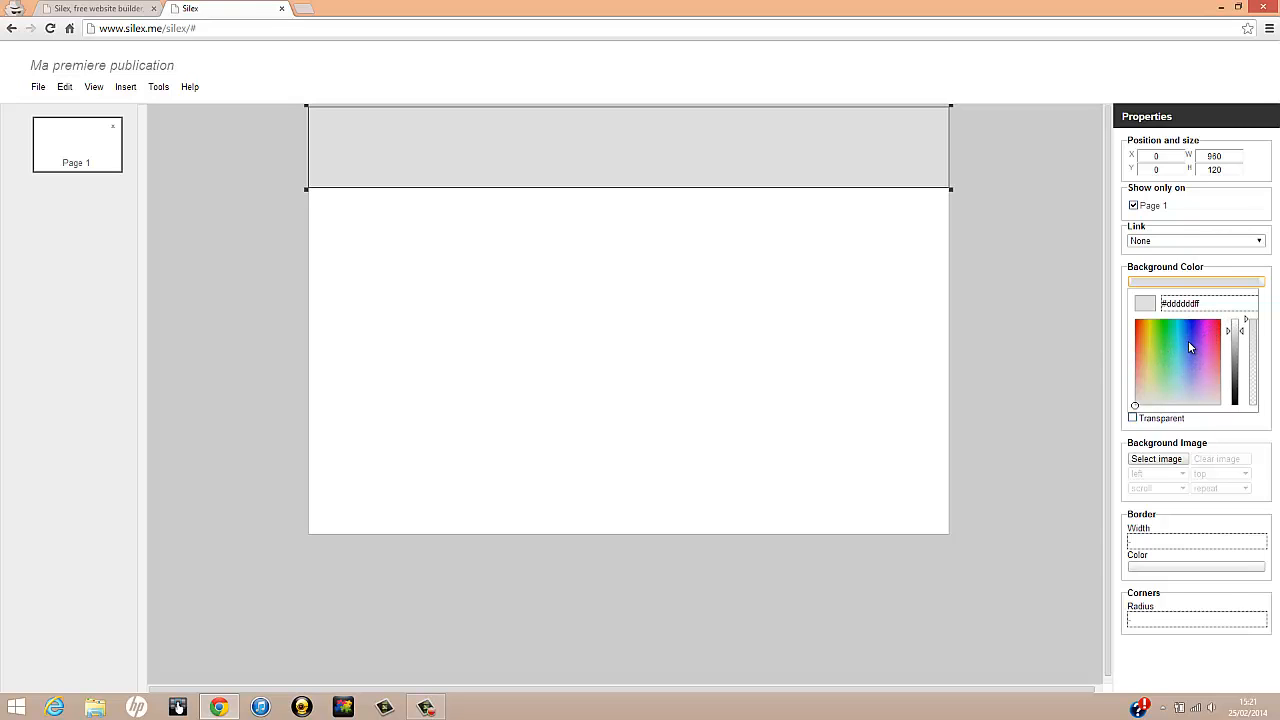
{"action": "left_click", "coordinate": [1027, 274]}
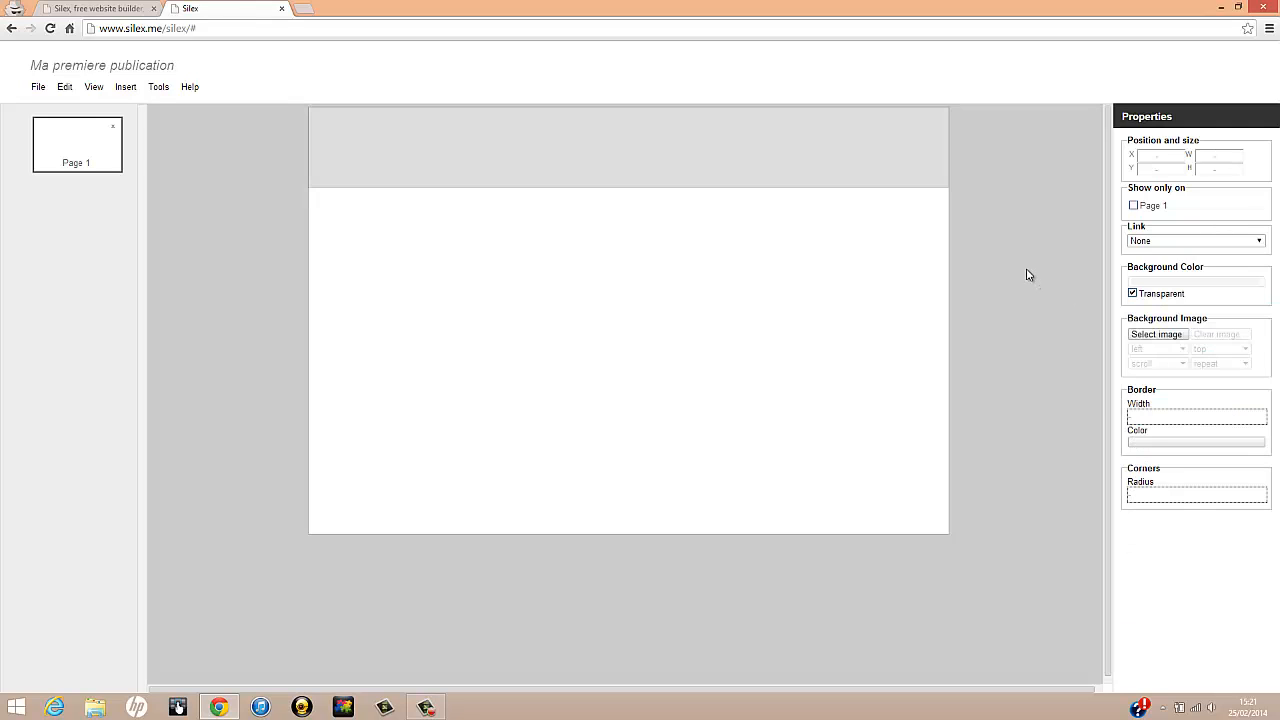
- Insert a new container below the header and set its border width to 5
{"action": "left_click", "coordinate": [121, 88]}
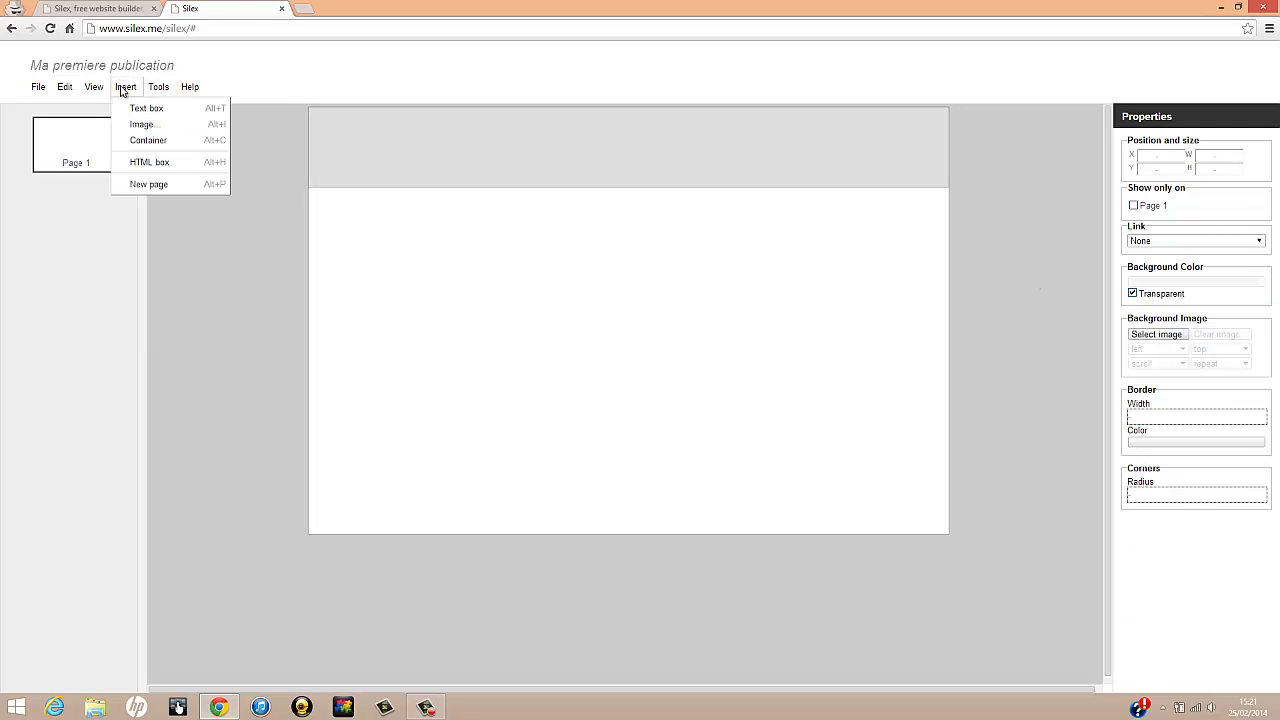
{"action": "left_click", "coordinate": [165, 142]}
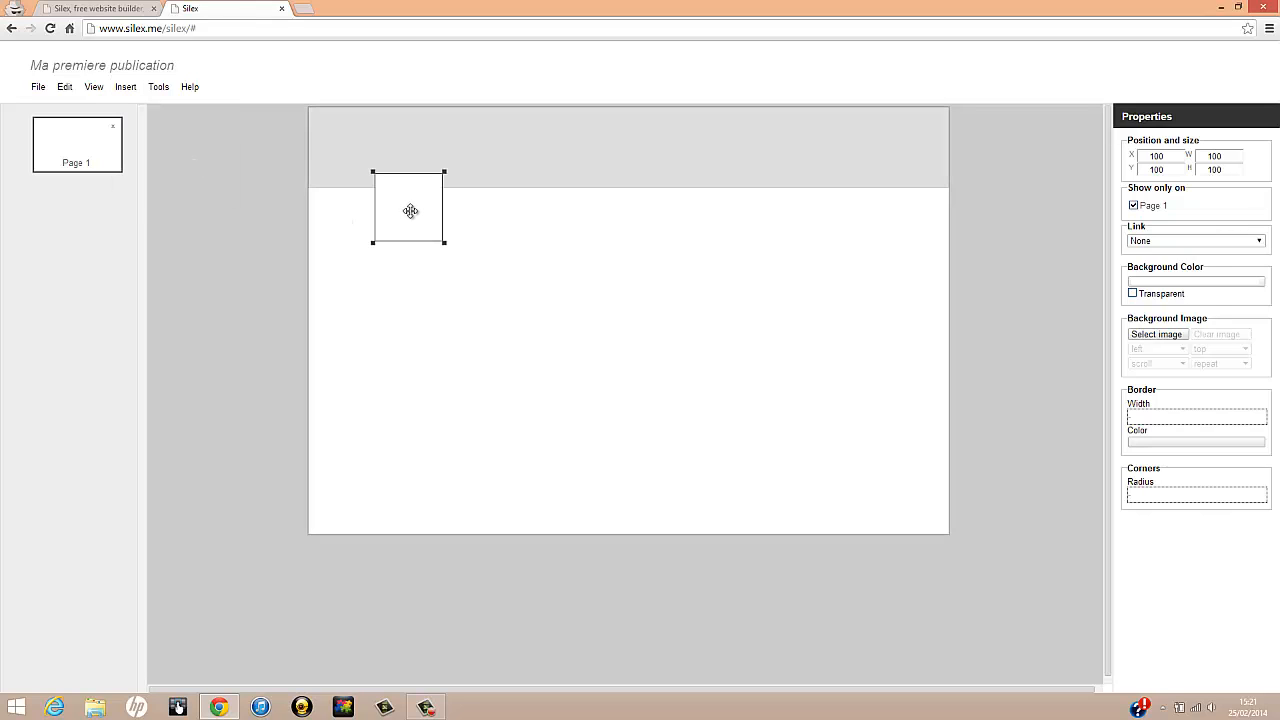
{"action": "left_click_drag", "start_coordinate": [399, 228], "coordinate": [470, 318]}
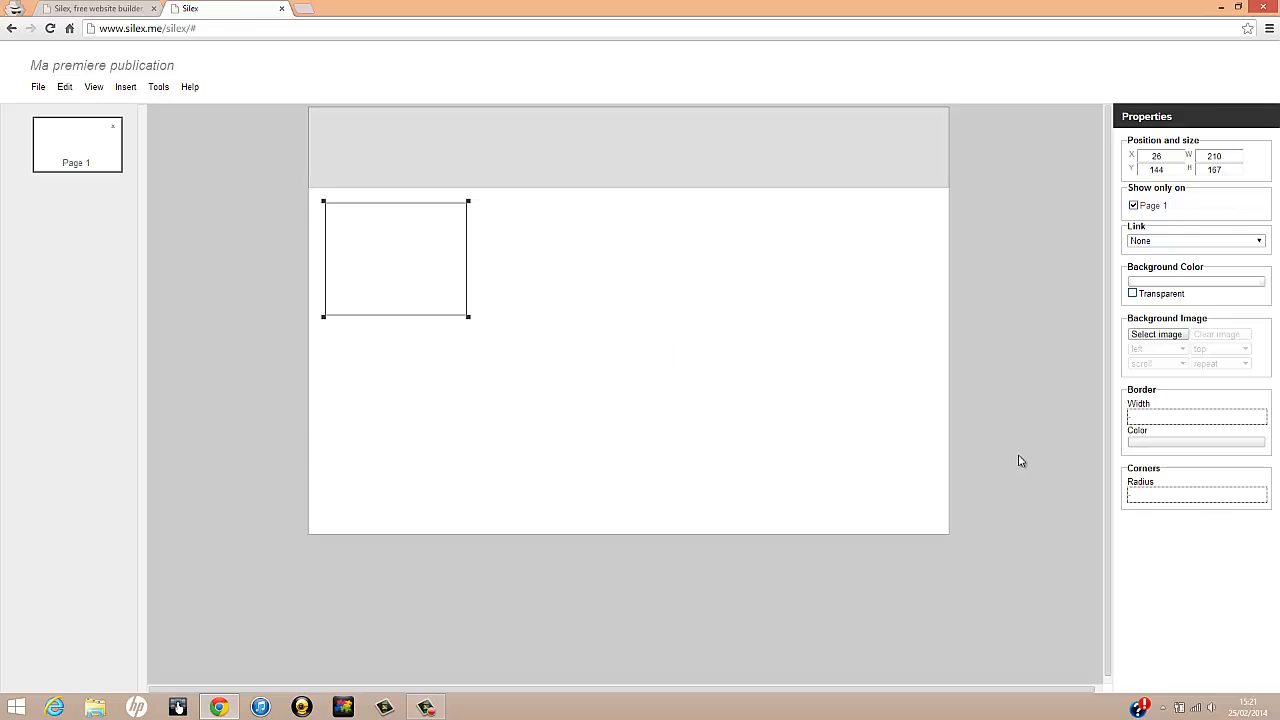
{"action": "left_click", "coordinate": [1149, 418]}
{"action": "type", "text": "5"}
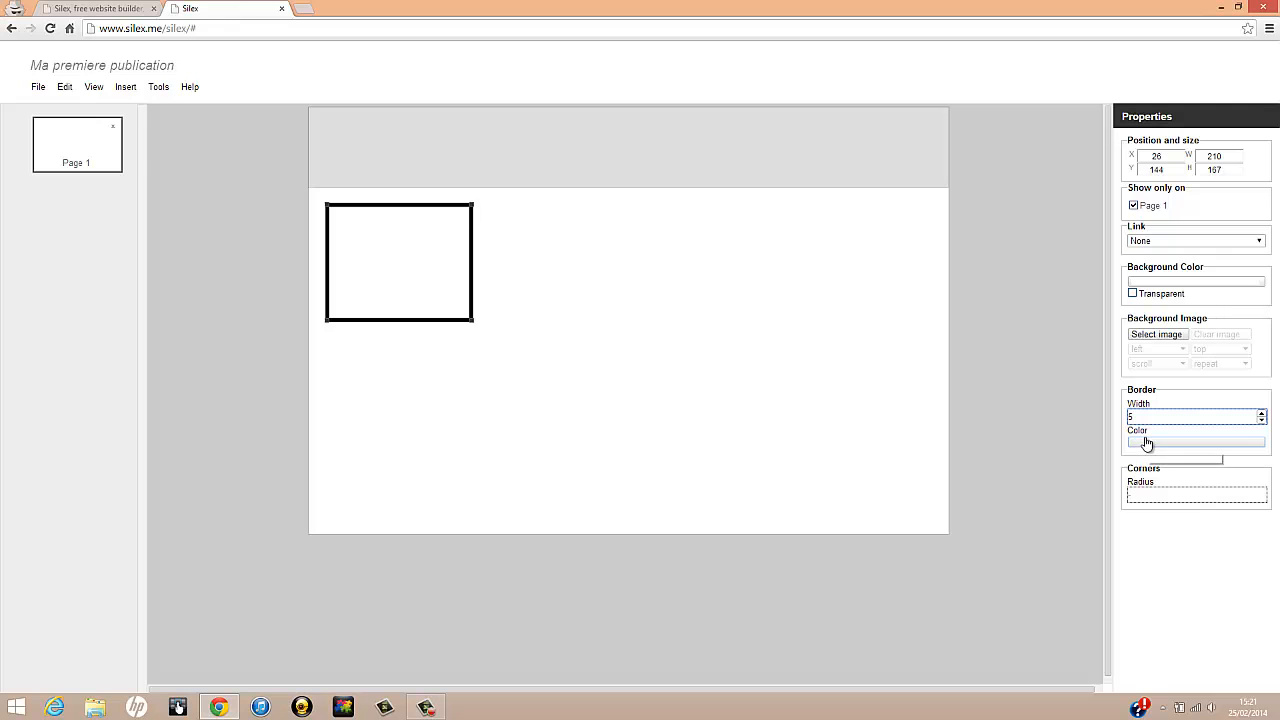
- Set the box's border colour to orange-red #f33801
{"action": "left_click", "coordinate": [1143, 443]}
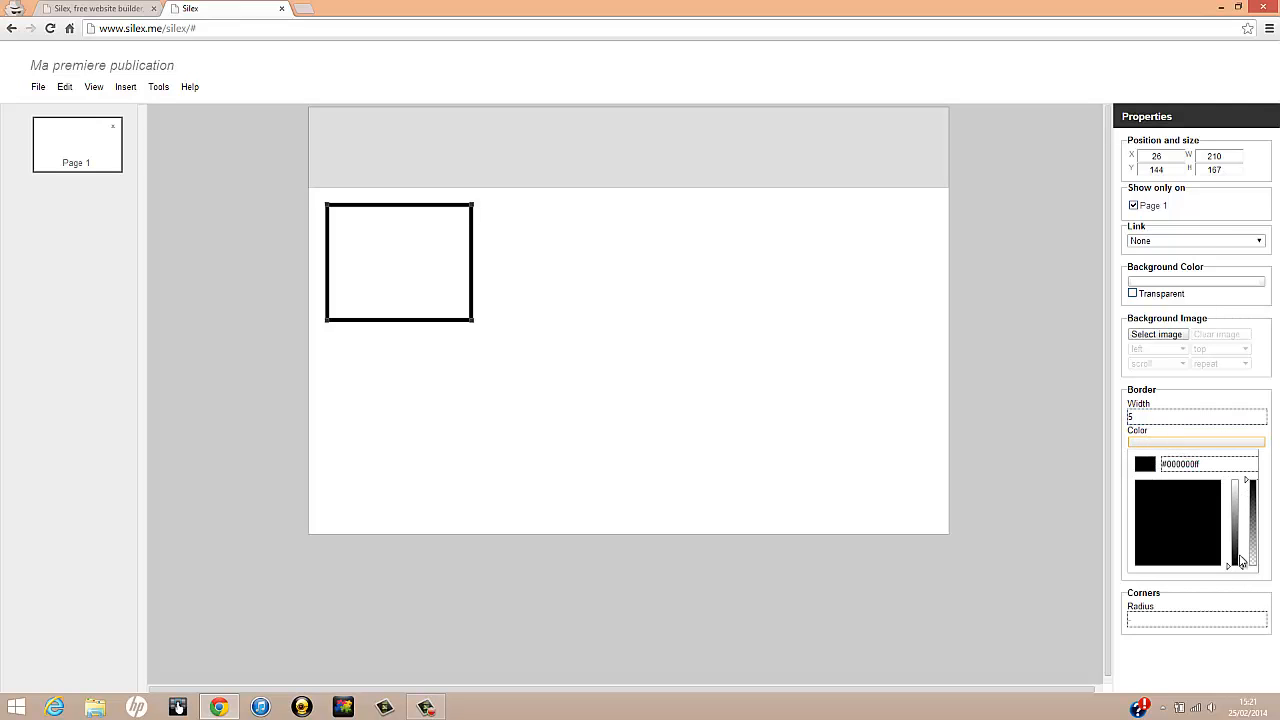
{"action": "left_click_drag", "start_coordinate": [1240, 566], "coordinate": [1240, 522]}
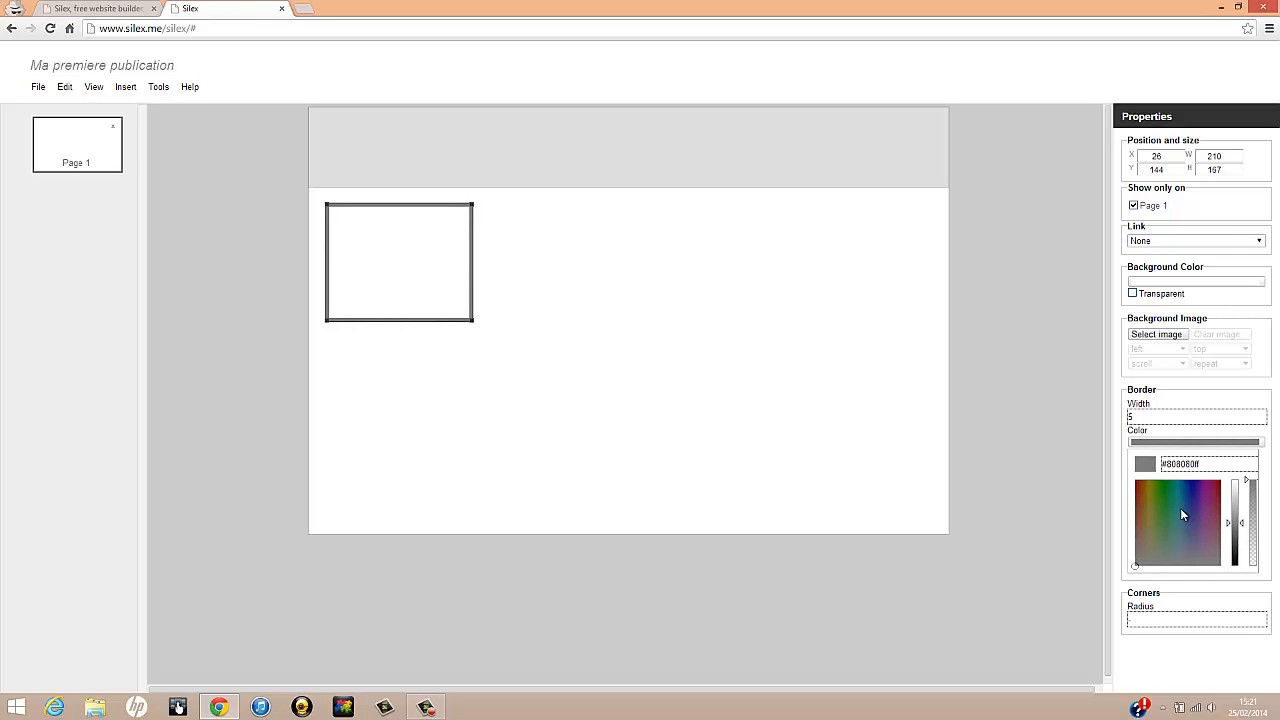
{"action": "left_click_drag", "start_coordinate": [1136, 495], "coordinate": [1138, 479]}
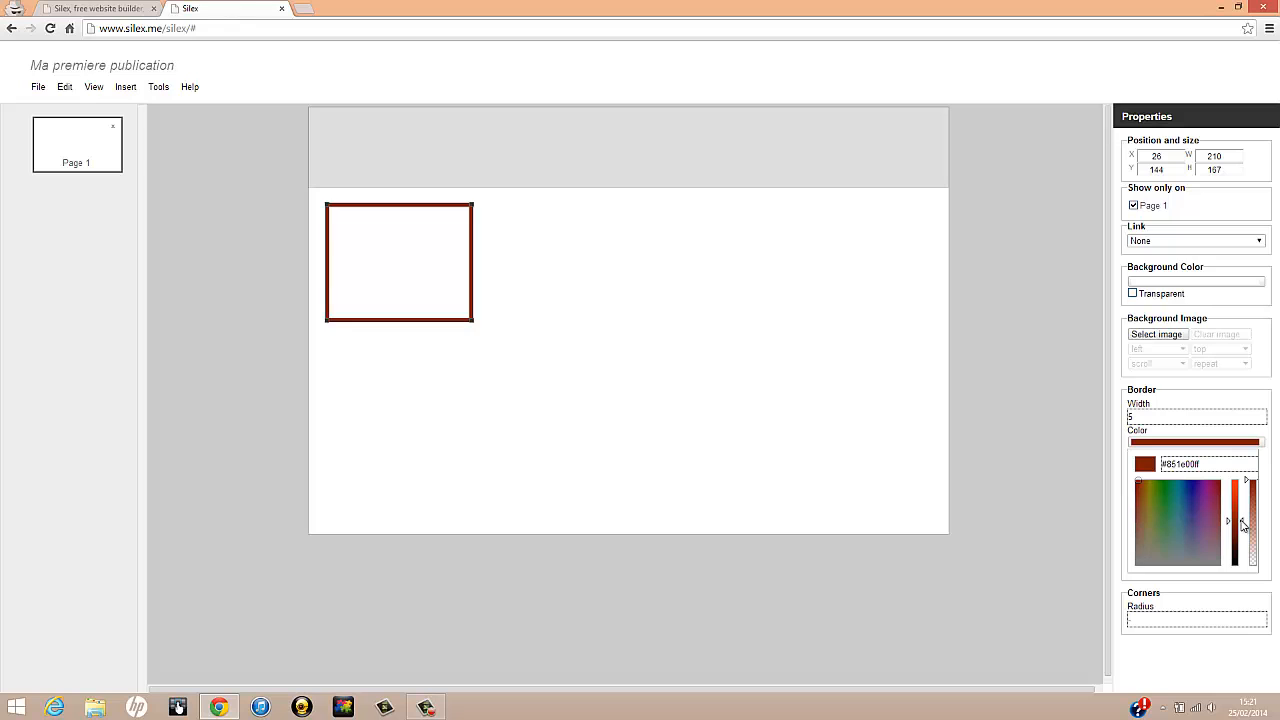
{"action": "left_click_drag", "start_coordinate": [1243, 525], "coordinate": [1243, 483]}
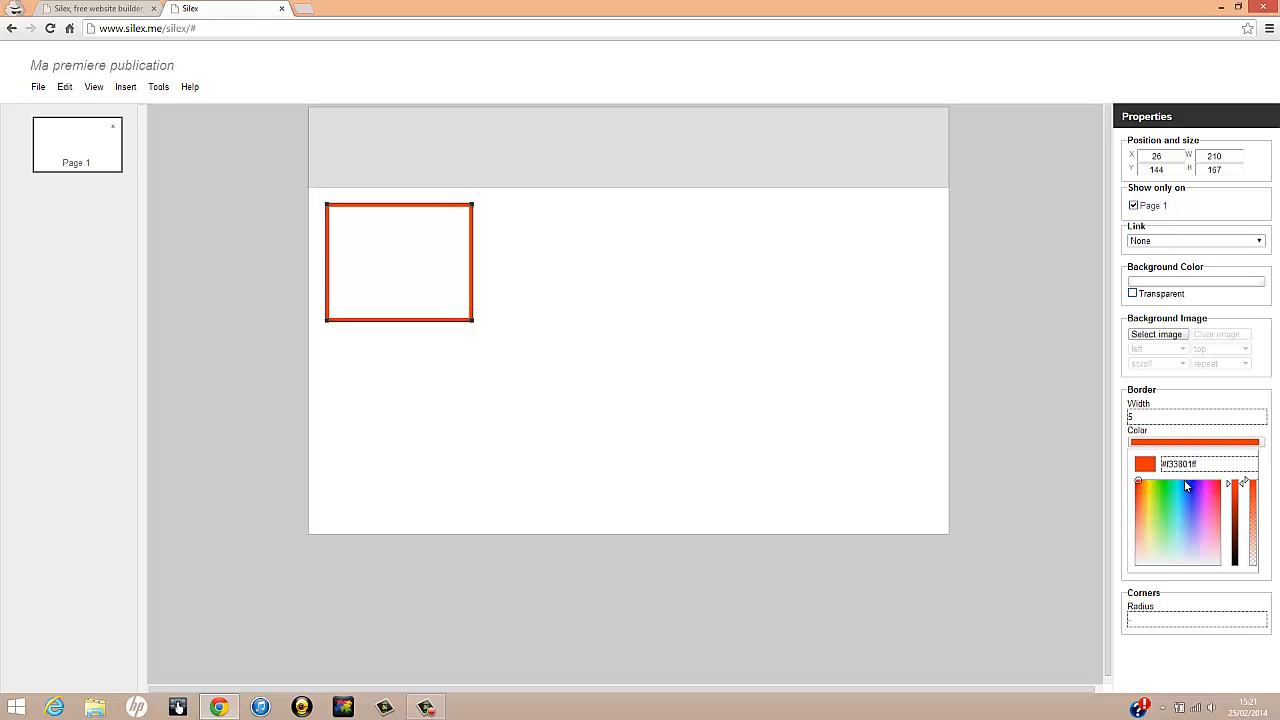
- Round the box's corners to radius 30 and deselect it
{"action": "left_click", "coordinate": [1150, 617]}
{"action": "type", "text": "20"}
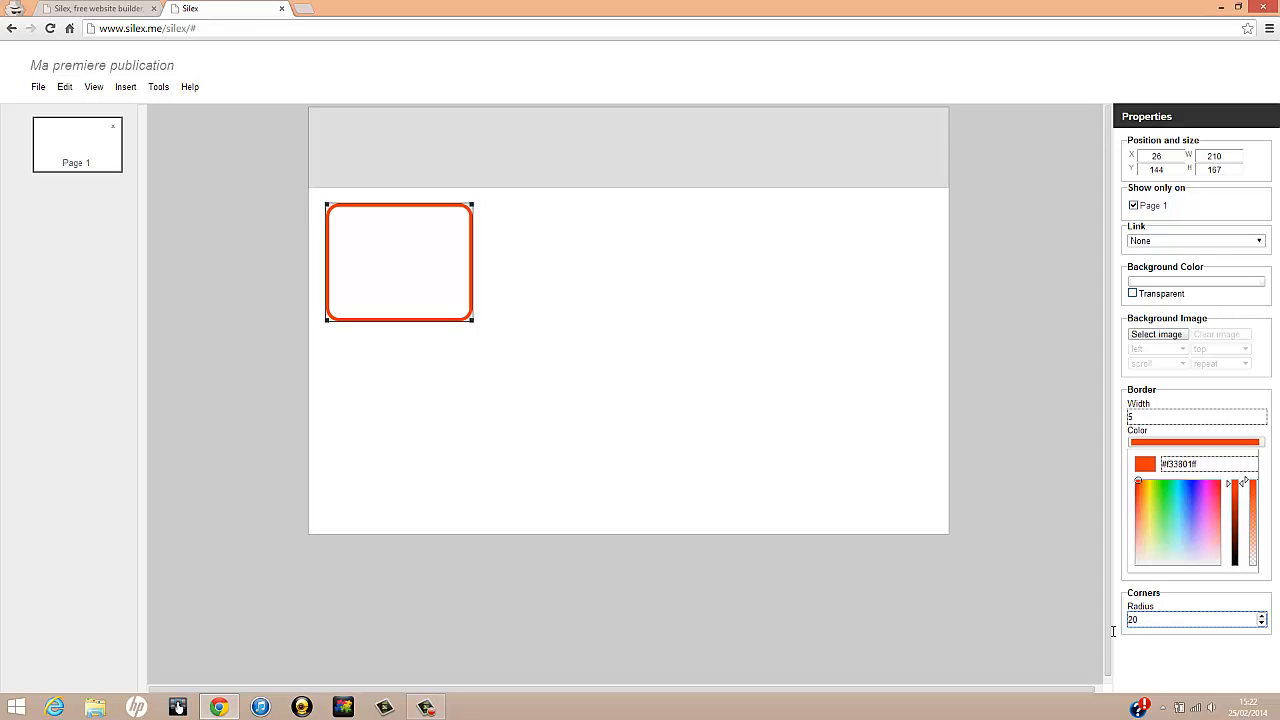
{"action": "left_click_drag", "start_coordinate": [1140, 620], "coordinate": [1112, 632]}
{"action": "type", "text": "30"}
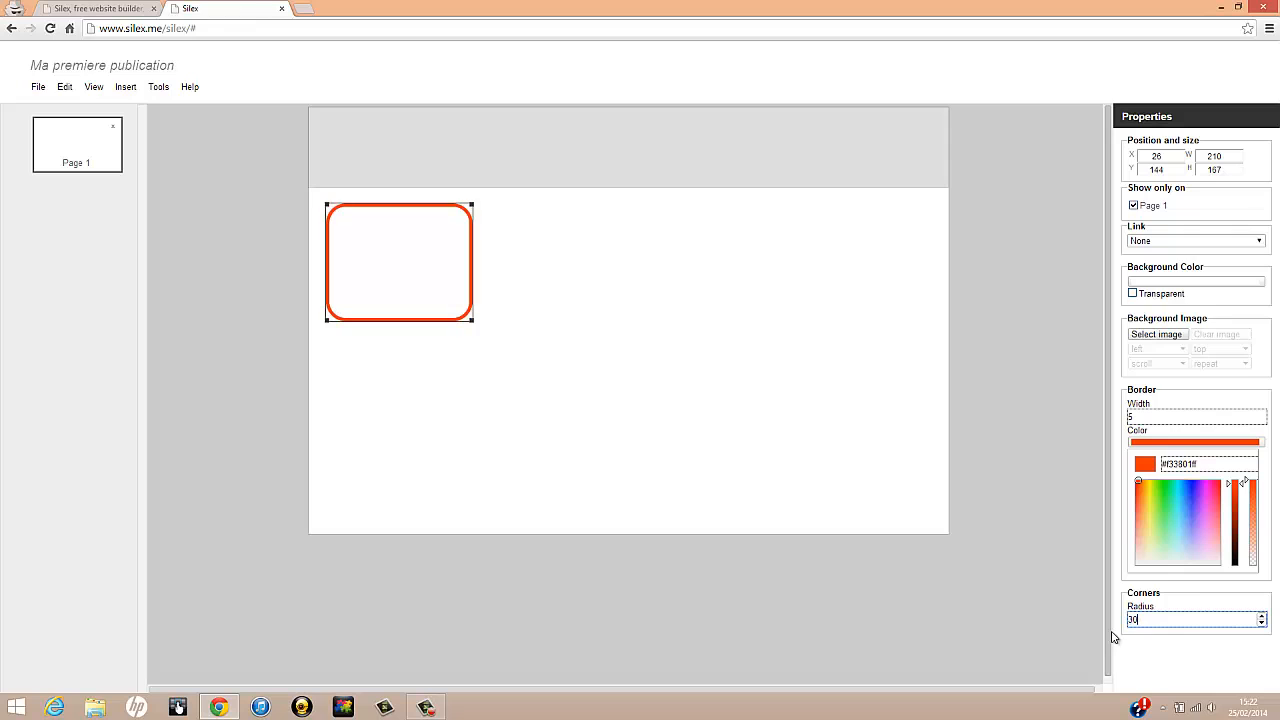
{"action": "left_click", "coordinate": [238, 211]}
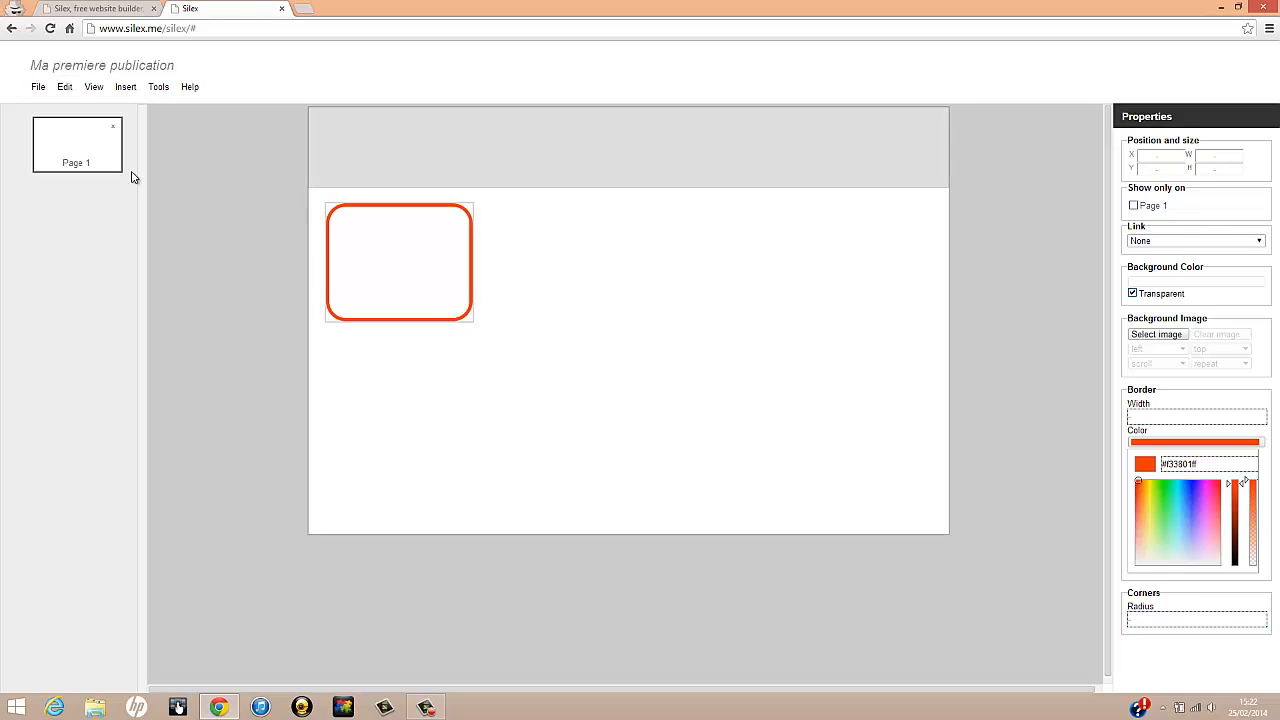
- Save the site file with File > Save File
{"action": "left_click", "coordinate": [38, 88]}
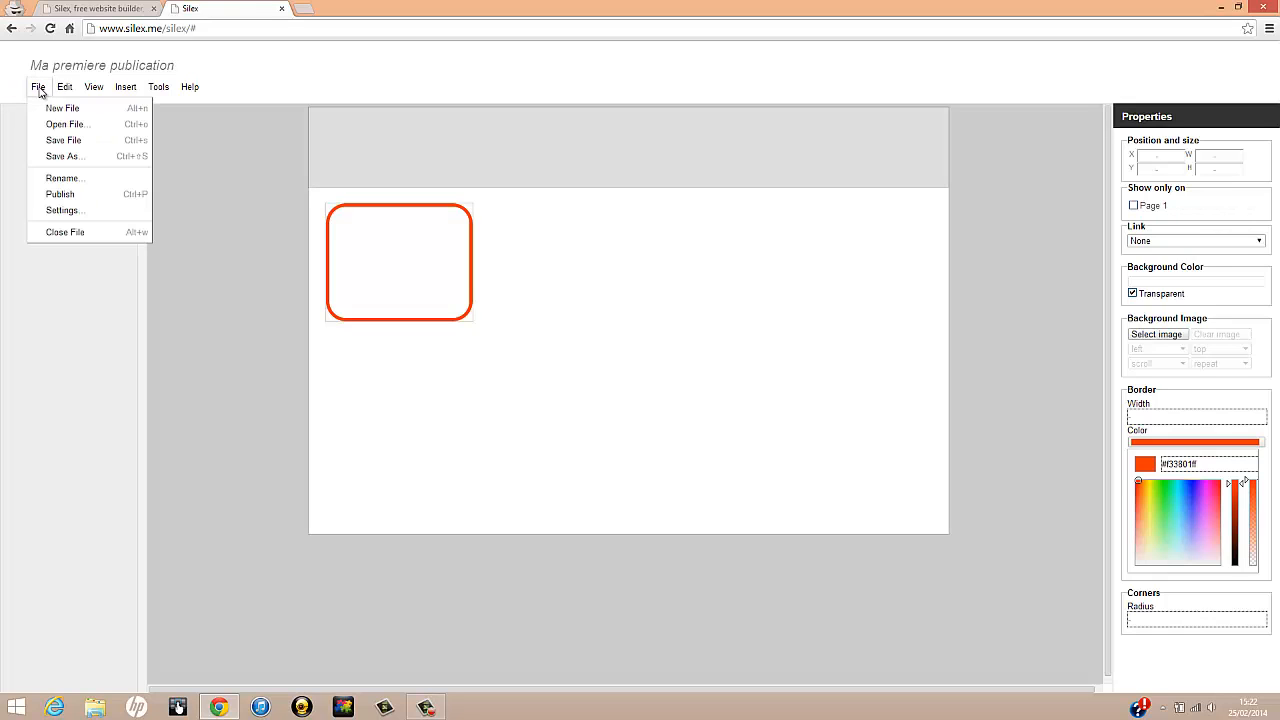
{"action": "left_click", "coordinate": [65, 141]}
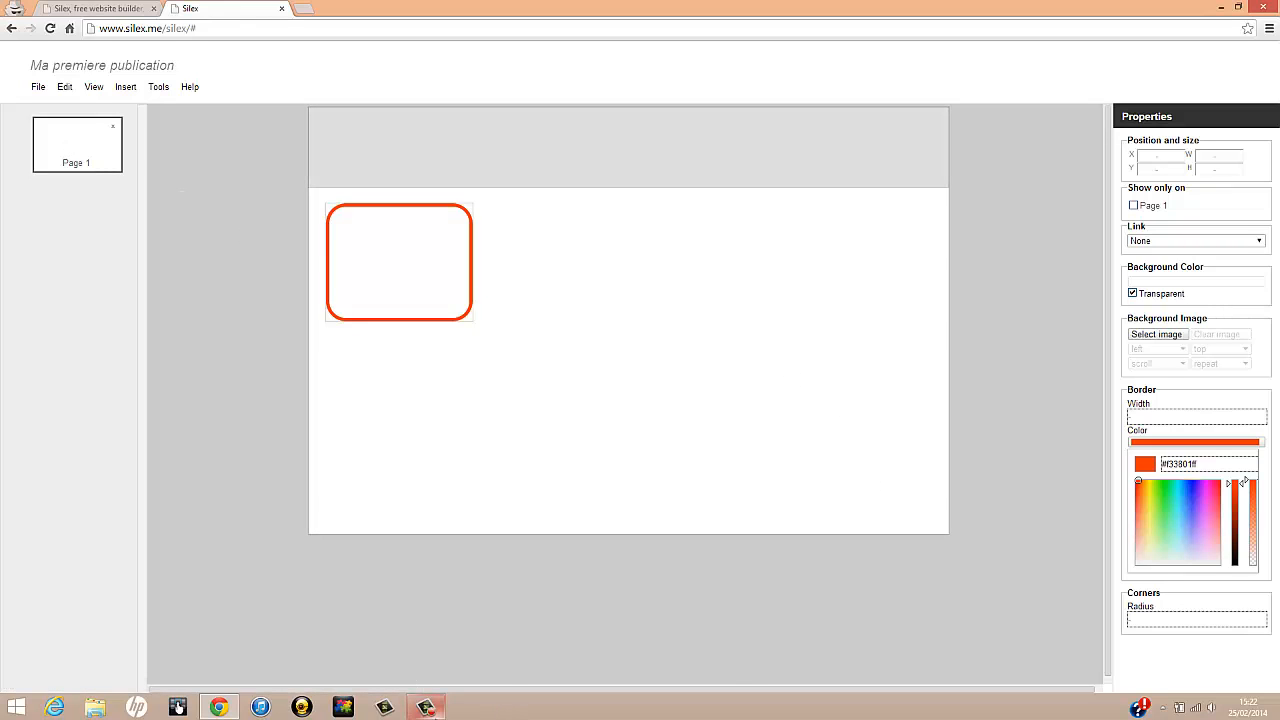
{"action": "left_click", "coordinate": [426, 707]}
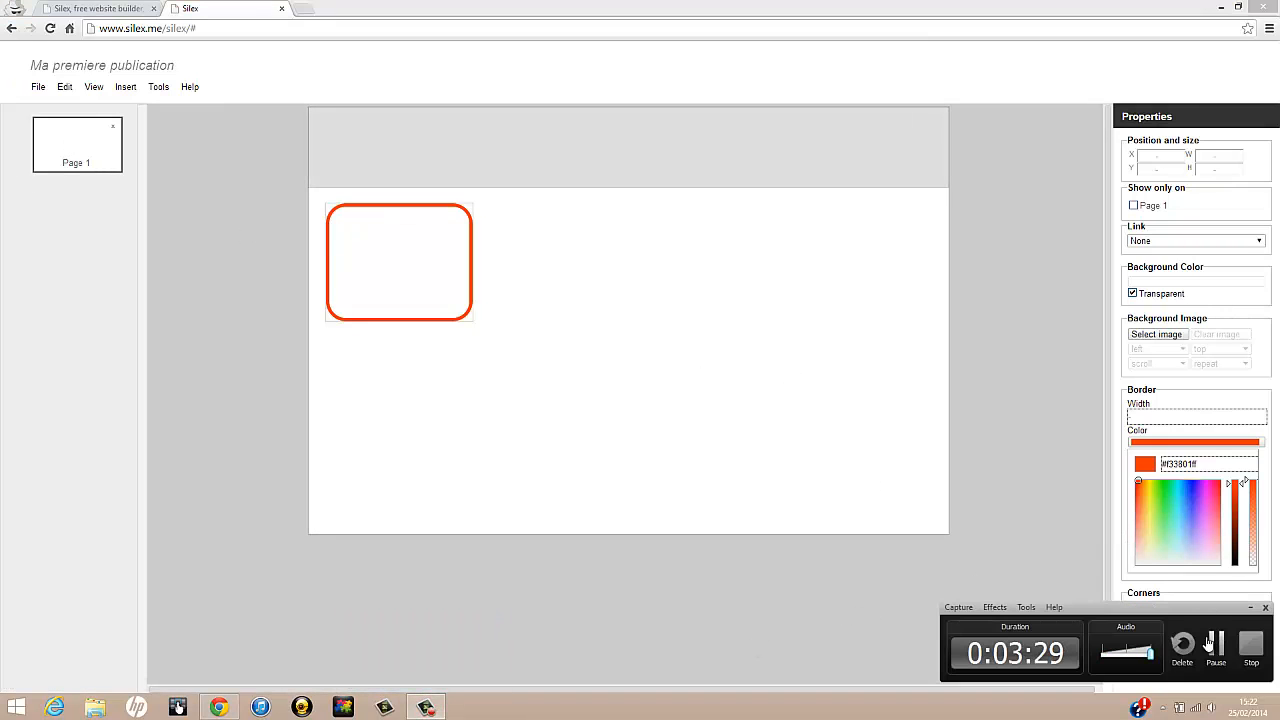